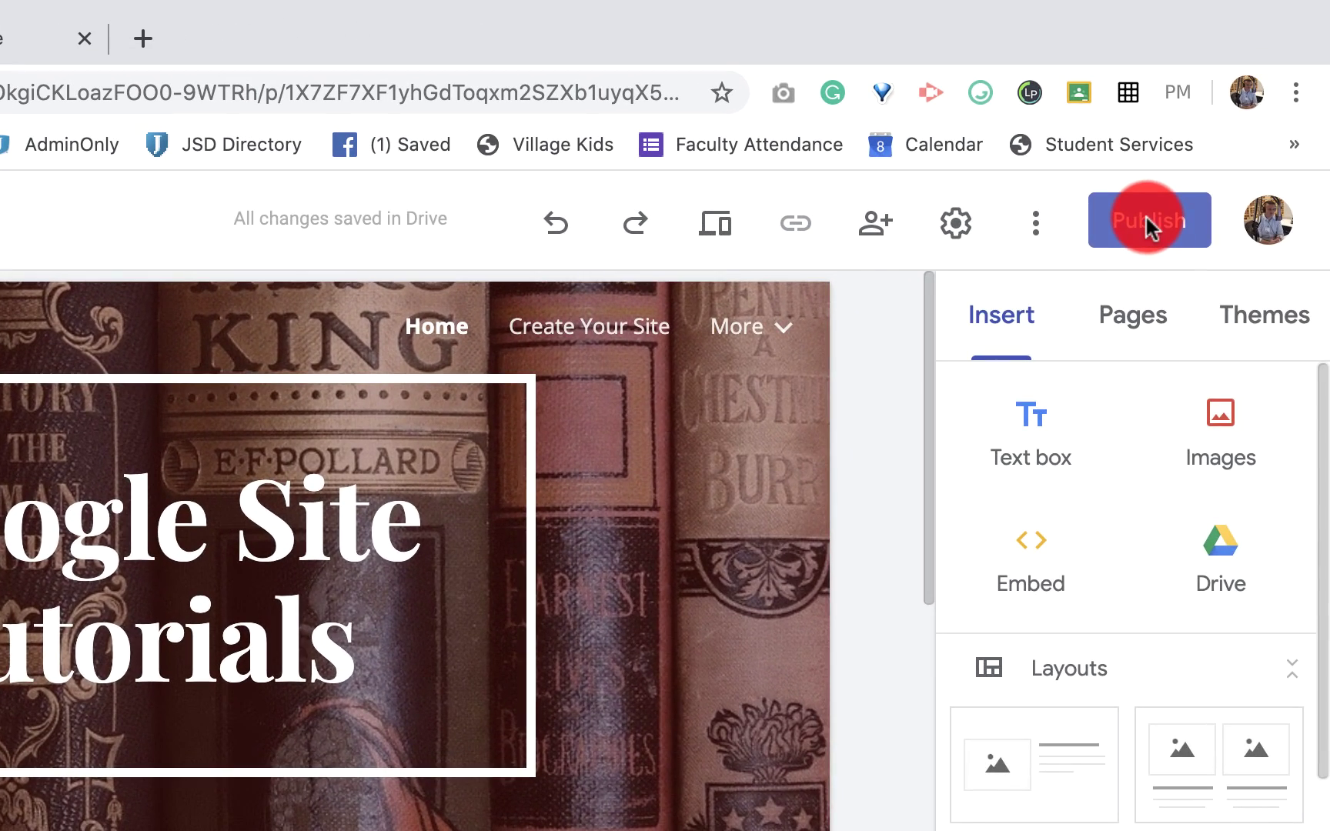
Step: Open the publish settings and enter mrcampbellrocks as the site's web address
{"action": "left_click", "coordinate": [1146, 227]}
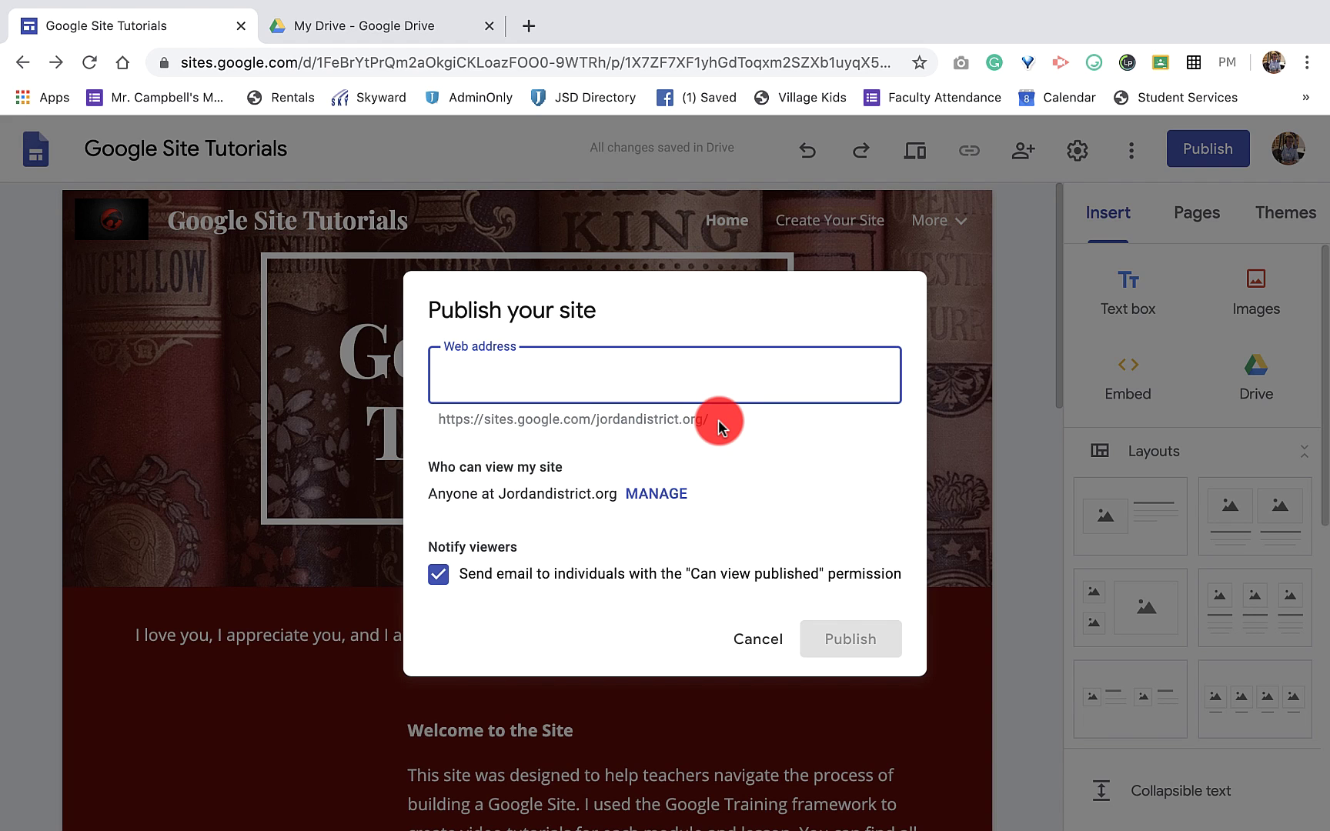
{"action": "type", "text": "mr"}
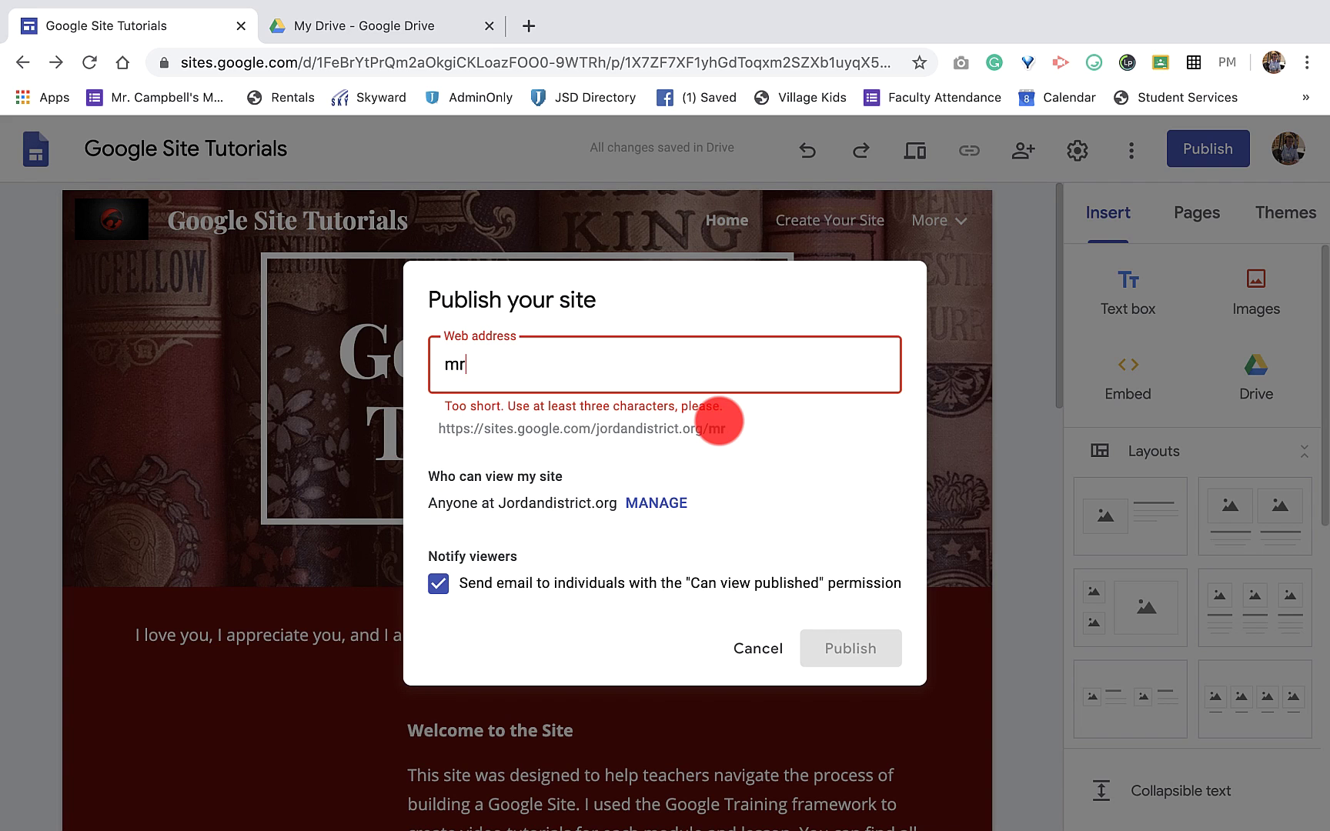
{"action": "key", "text": "BackSpace"}
{"action": "key", "text": "BackSpace"}
{"action": "type", "text": "mr"}
{"action": "key", "text": "BackSpace"}
{"action": "key", "text": "BackSpace"}
{"action": "type", "text": "mrcampbe"}
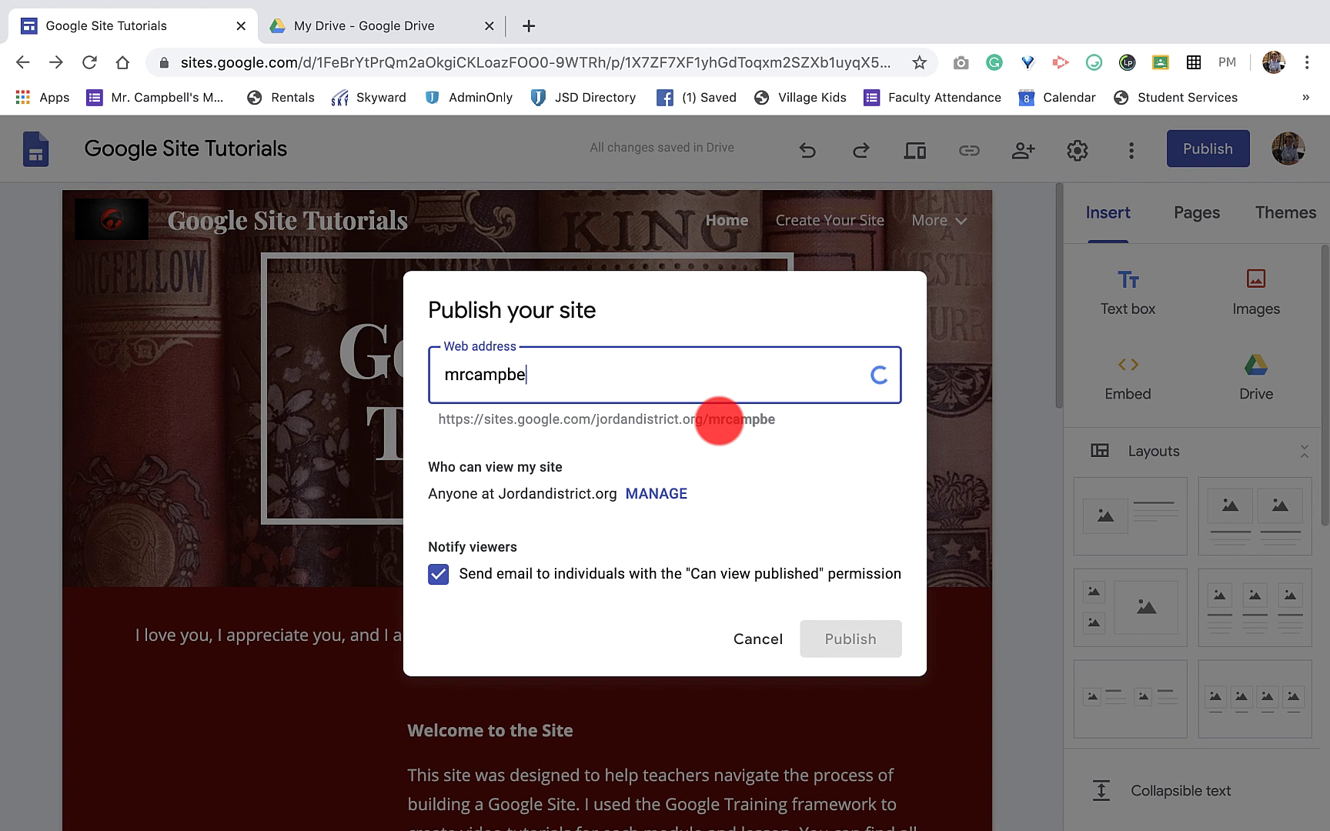
{"action": "type", "text": "lltovck"}
{"action": "key", "text": "BackSpace"}
{"action": "key", "text": "BackSpace"}
{"action": "key", "text": "BackSpace"}
{"action": "key", "text": "BackSpace"}
{"action": "key", "text": "BackSpace"}
{"action": "type", "text": "rocks"}
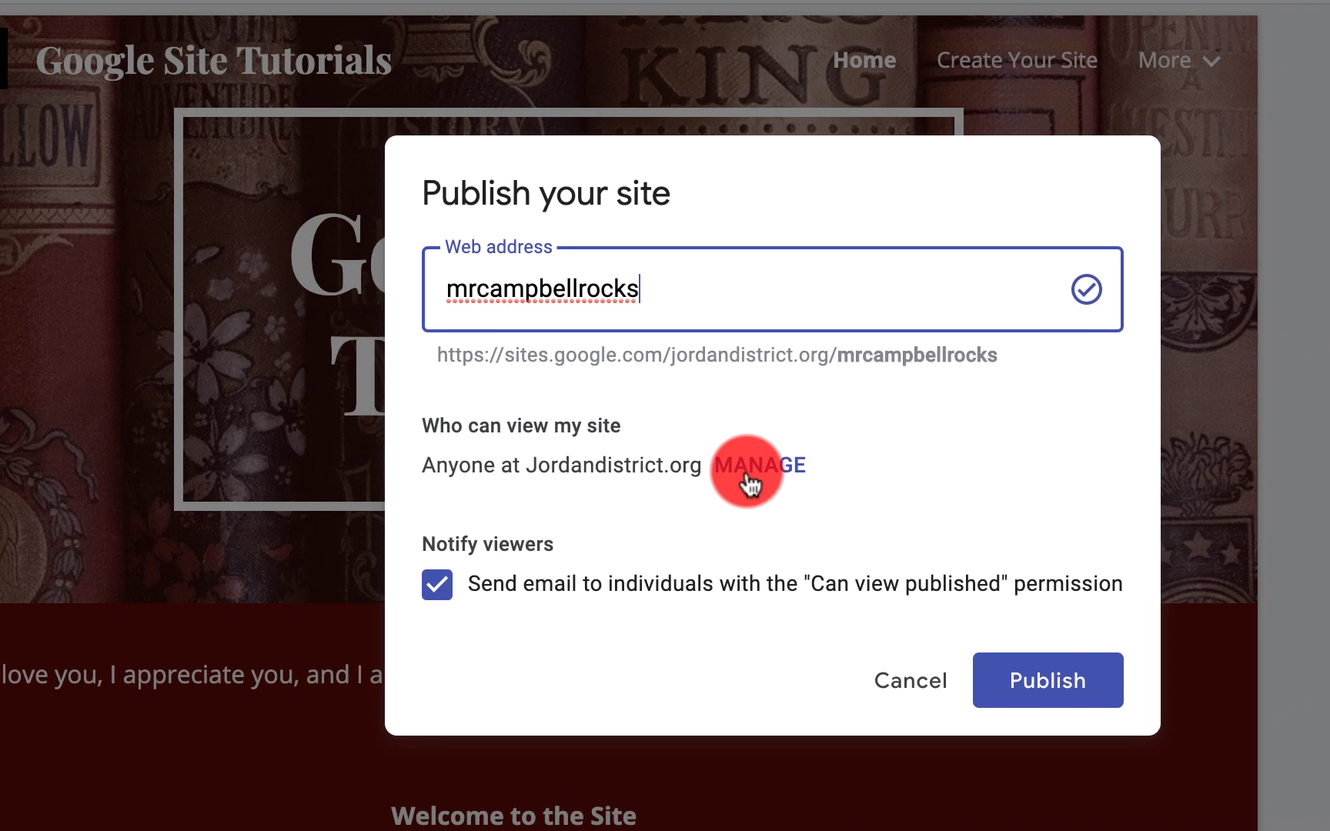
Step: Open the 'Who can view my site' sharing settings listing the owner and viewers
{"action": "left_click", "coordinate": [761, 465]}
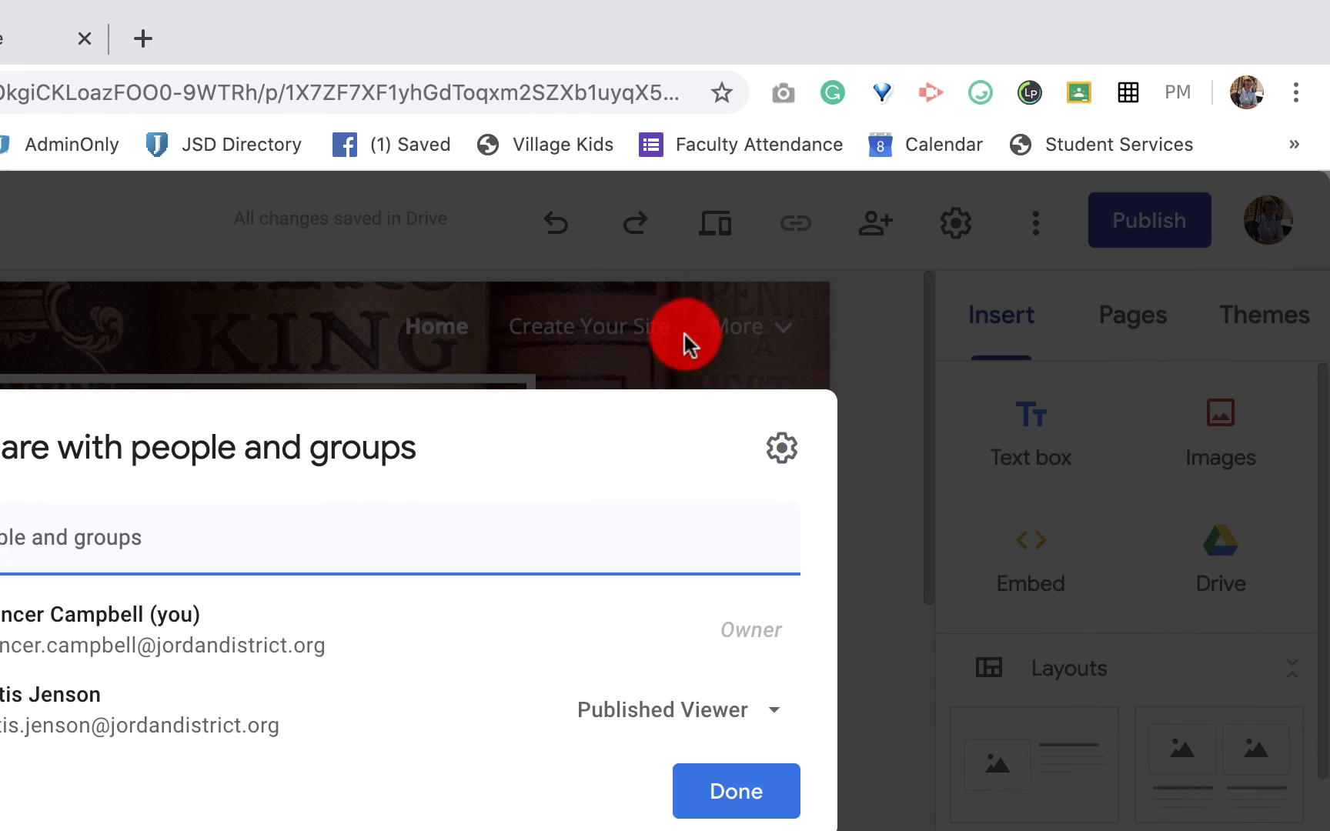
{"action": "left_click", "coordinate": [688, 327]}
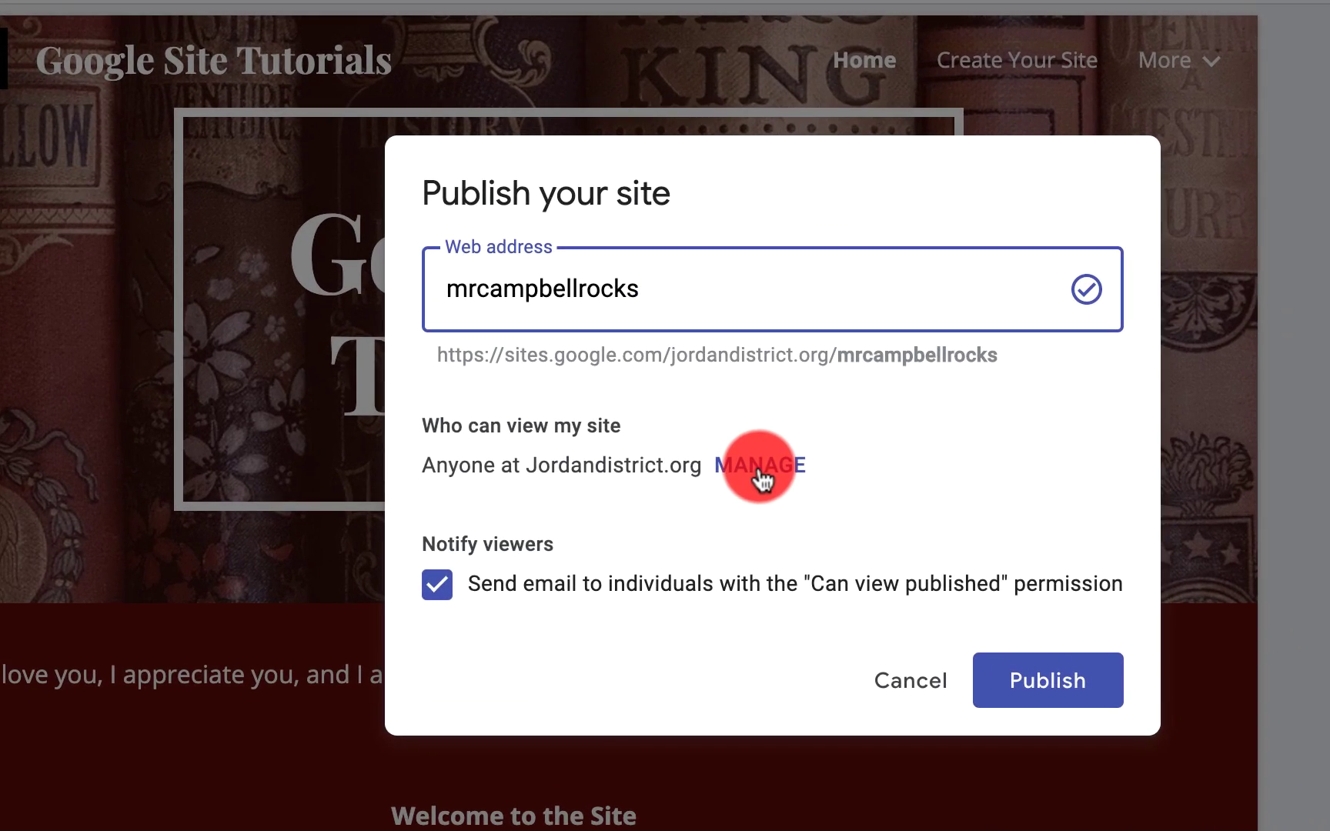
{"action": "left_click", "coordinate": [759, 468]}
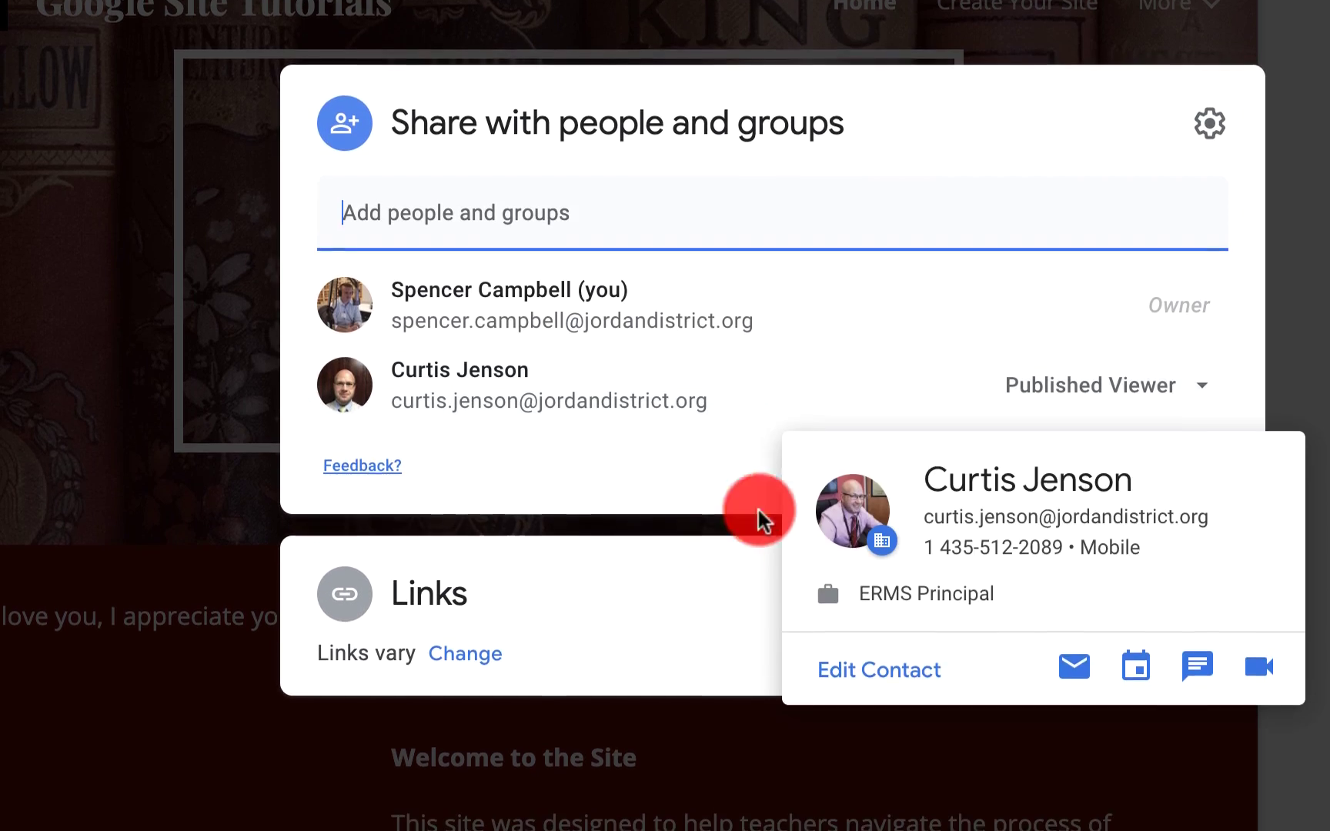
Step: Change the published site's link access to Public and confirm the sharing changes
{"action": "left_click", "coordinate": [493, 653]}
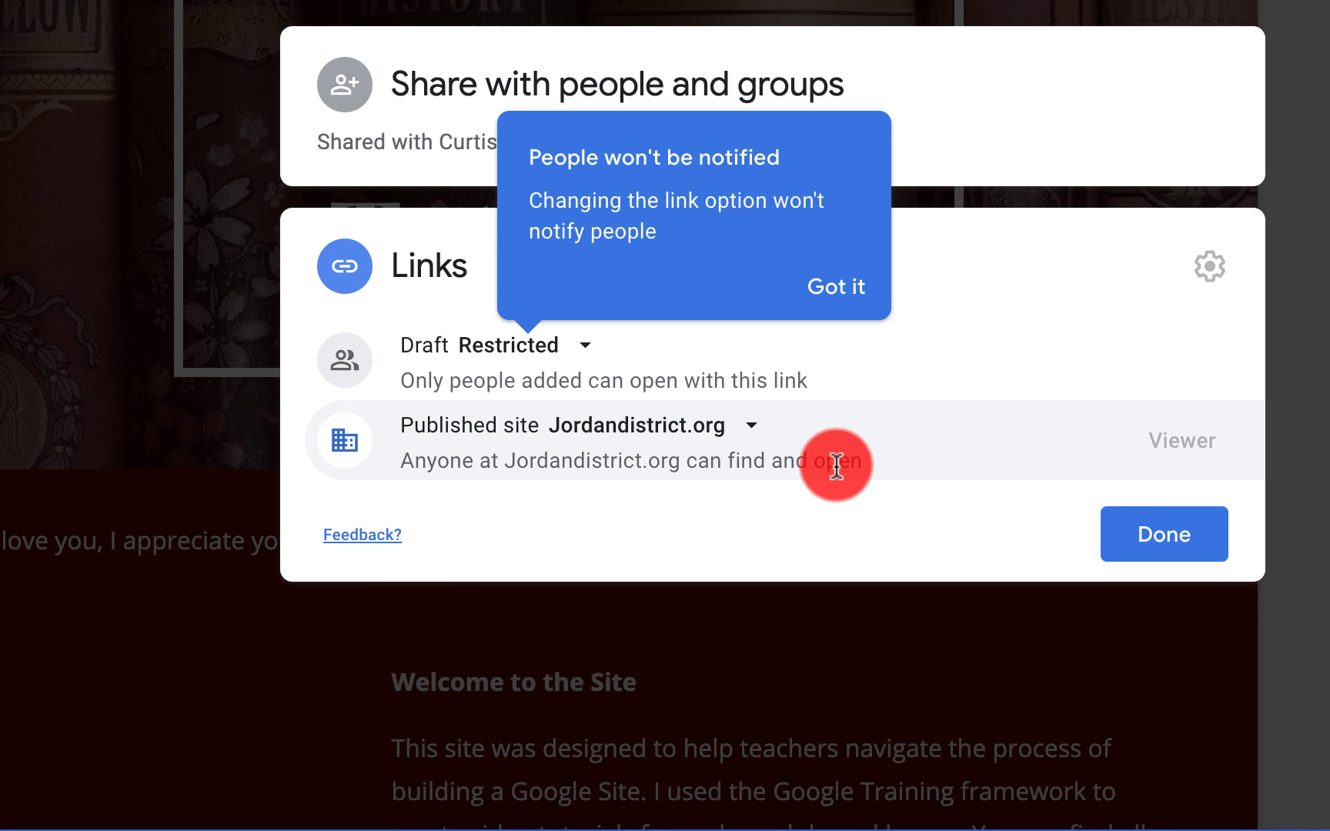
{"action": "left_click", "coordinate": [751, 431]}
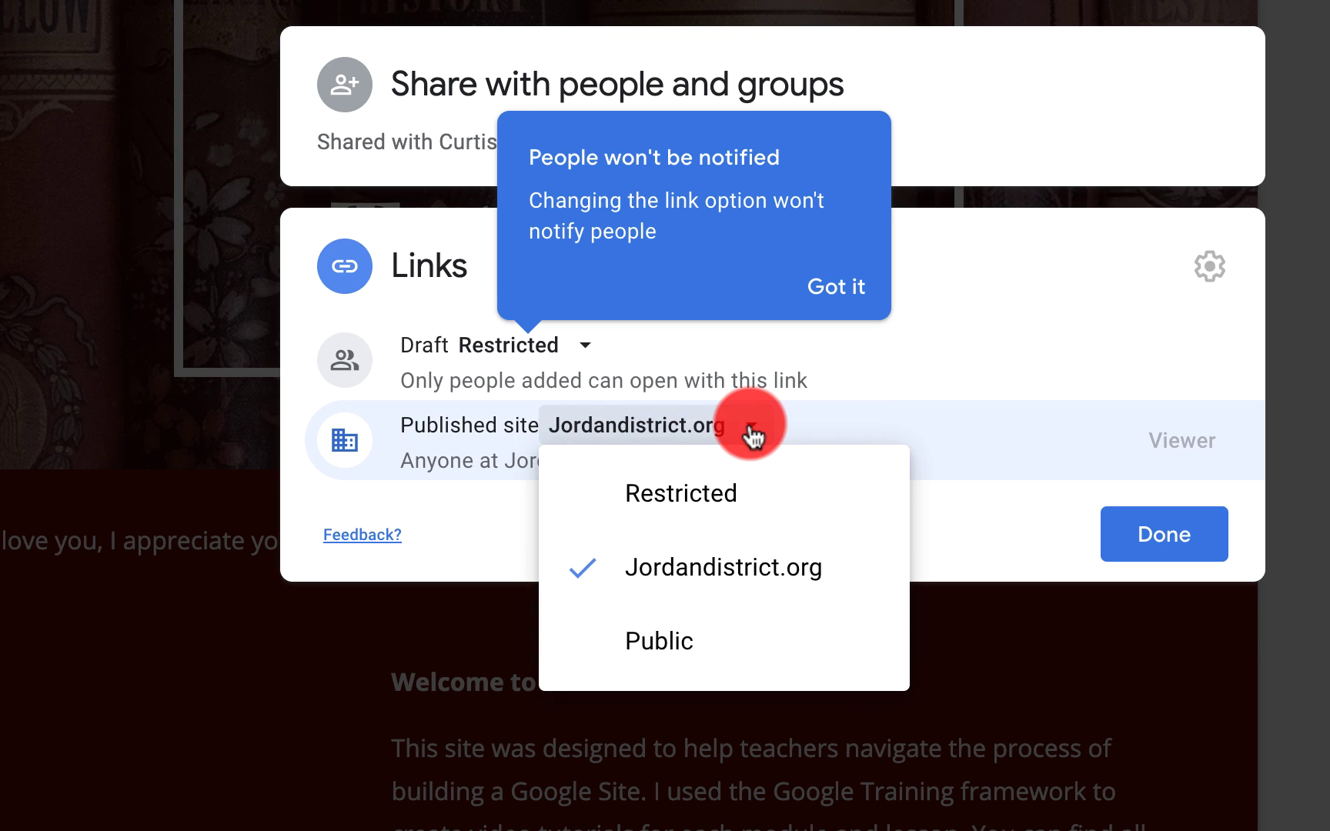
{"action": "left_click", "coordinate": [642, 643]}
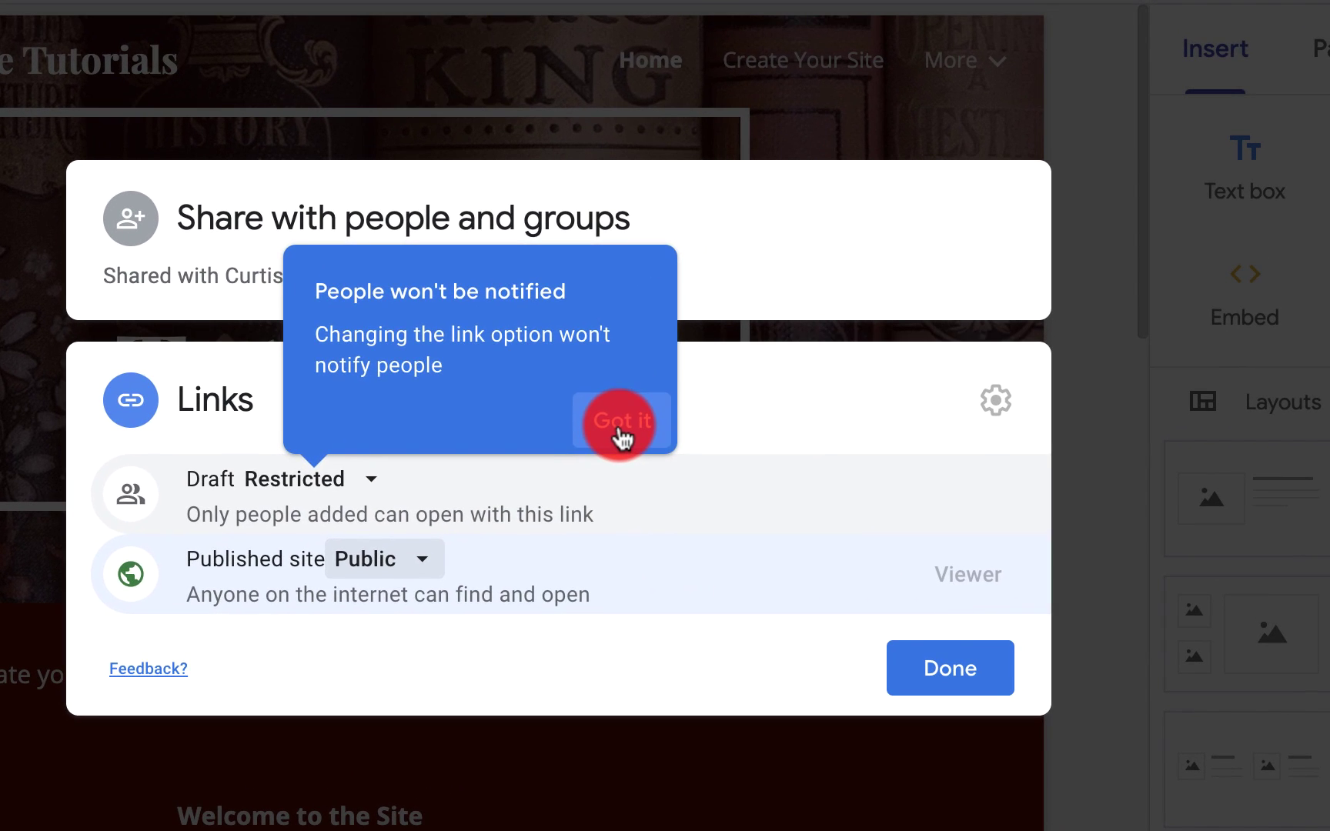
{"action": "left_click", "coordinate": [831, 288]}
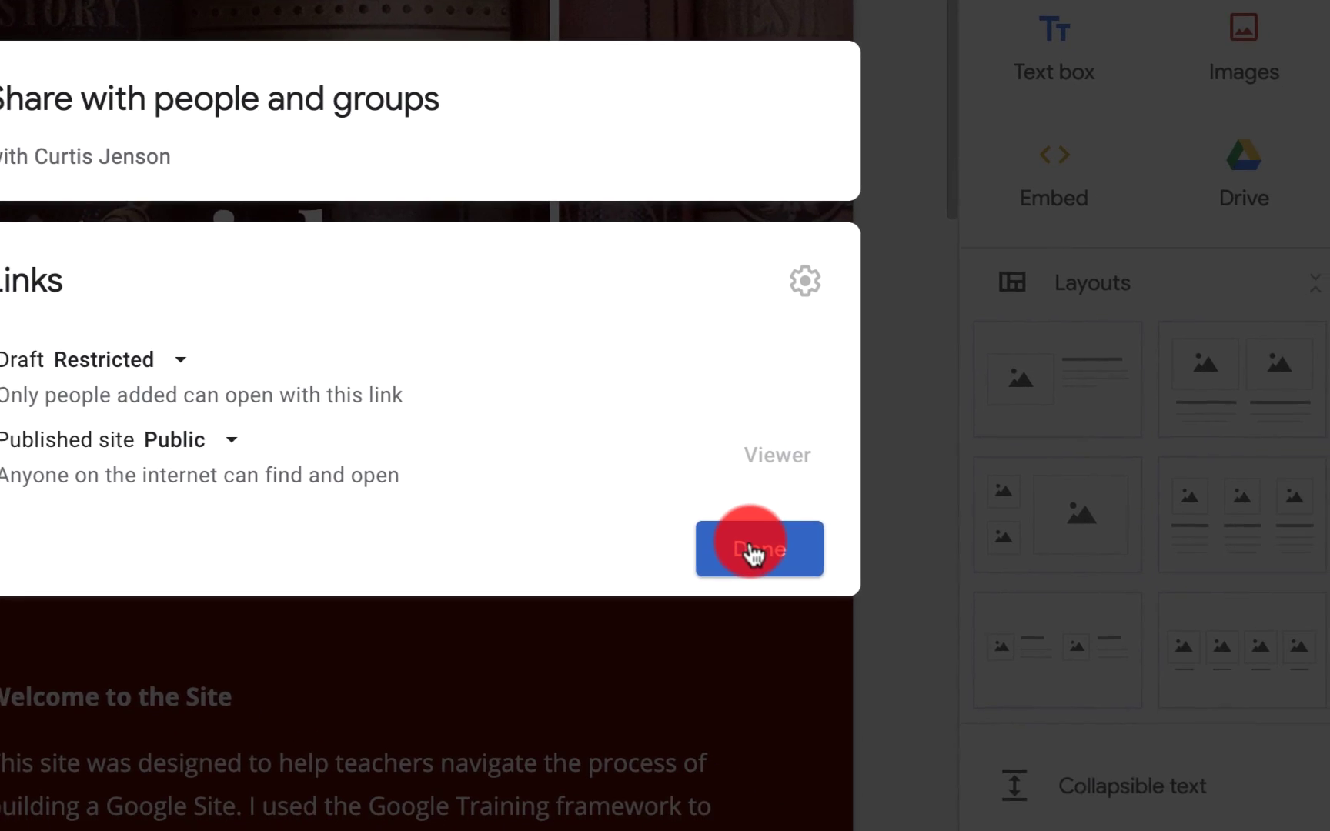
{"action": "left_click", "coordinate": [753, 552]}
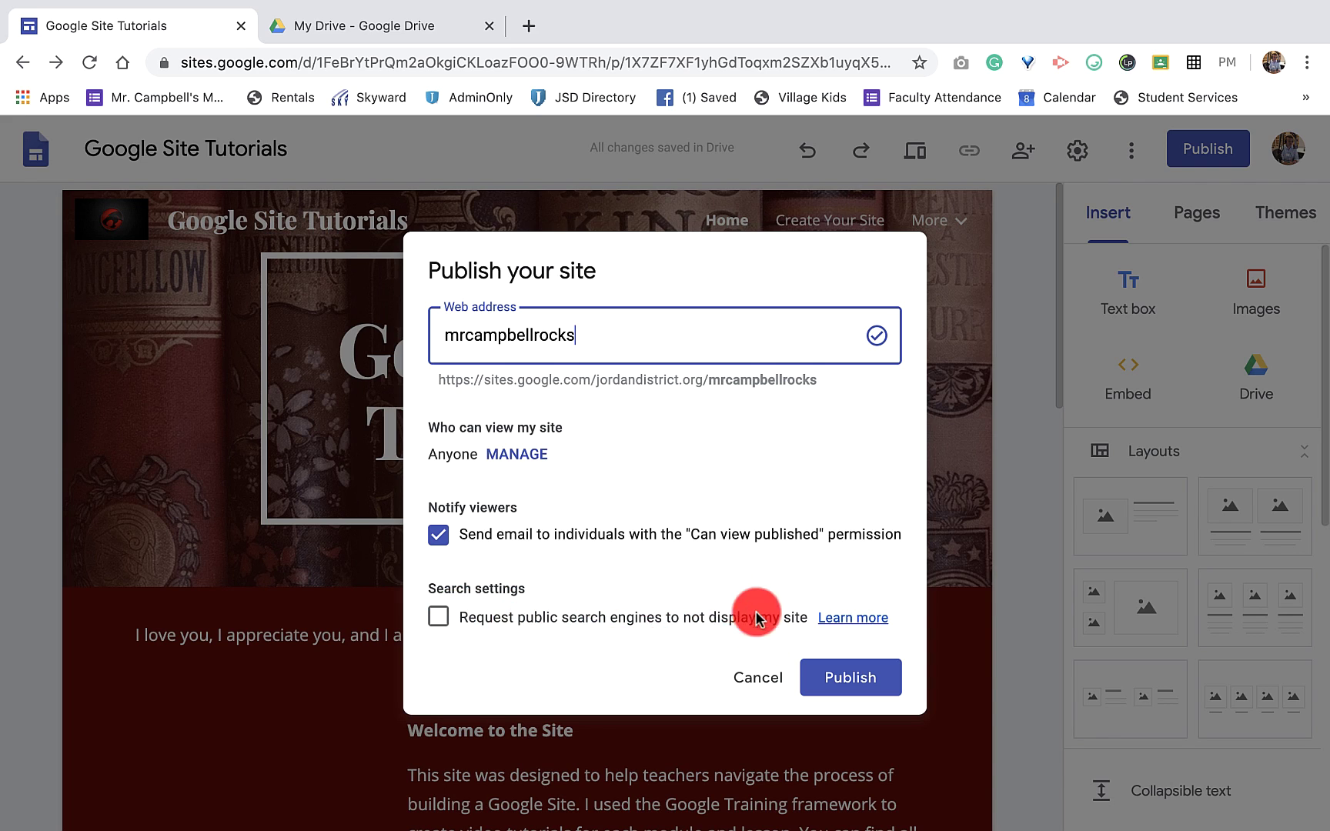
{"action": "left_click", "coordinate": [844, 620]}
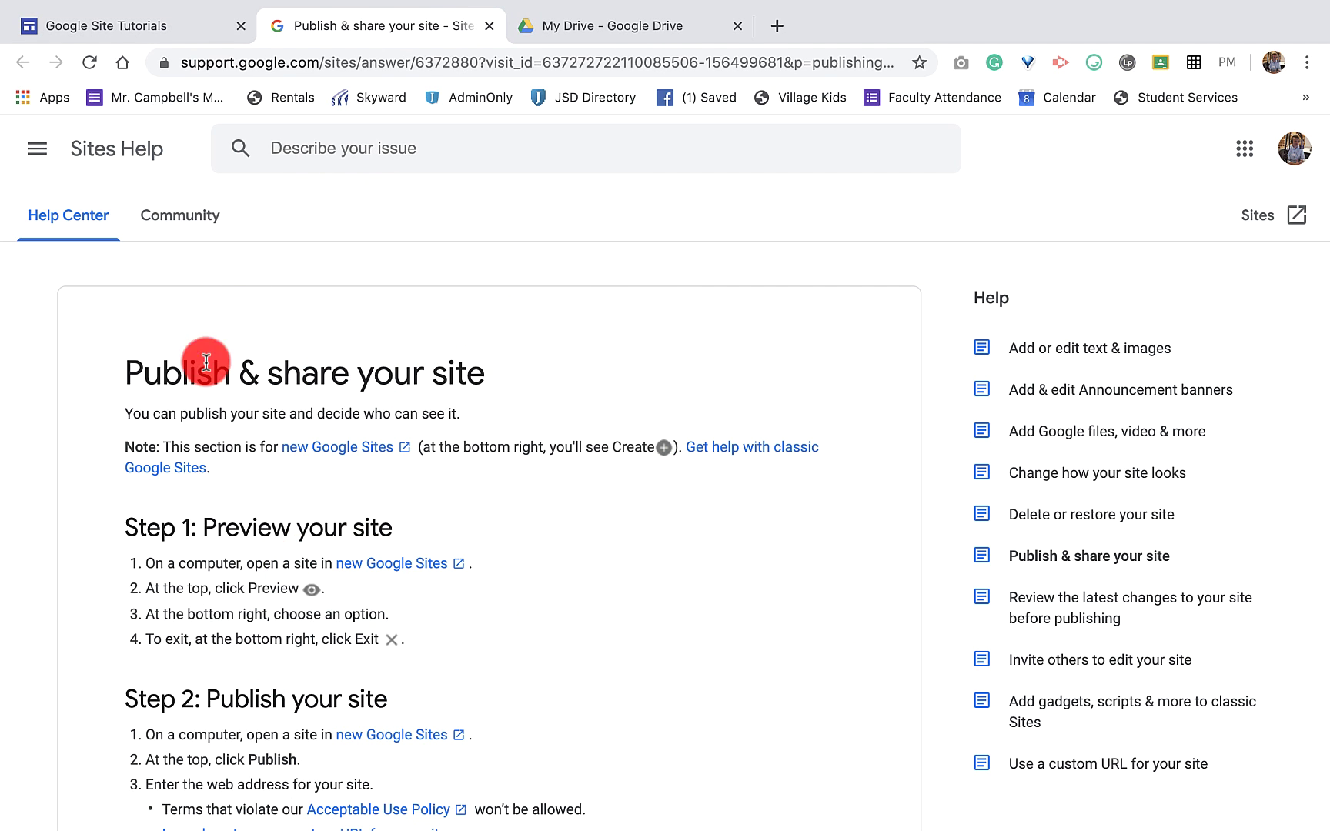
{"action": "left_click", "coordinate": [490, 28]}
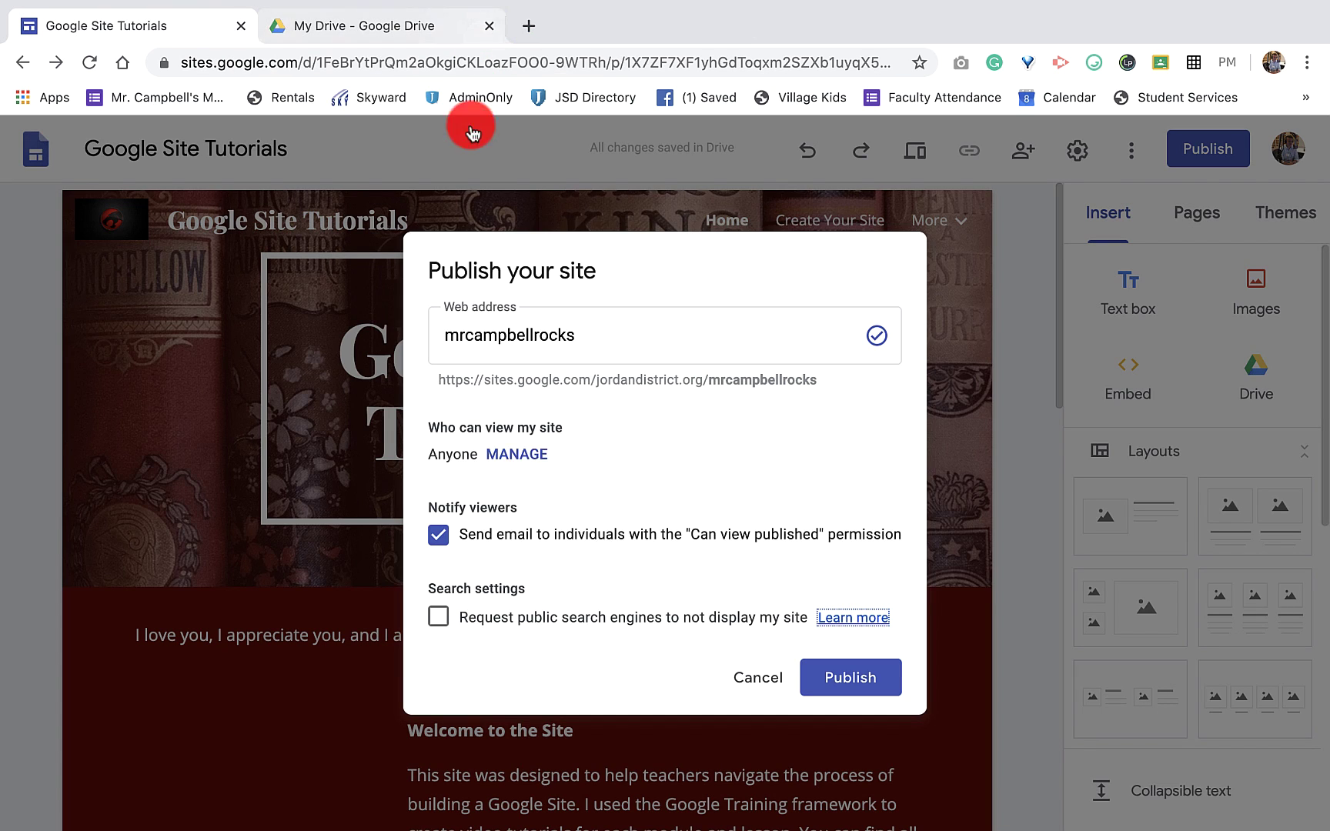
Step: Publish the Google Site Tutorials site at the mrcampbellrocks address
{"action": "left_click", "coordinate": [851, 679]}
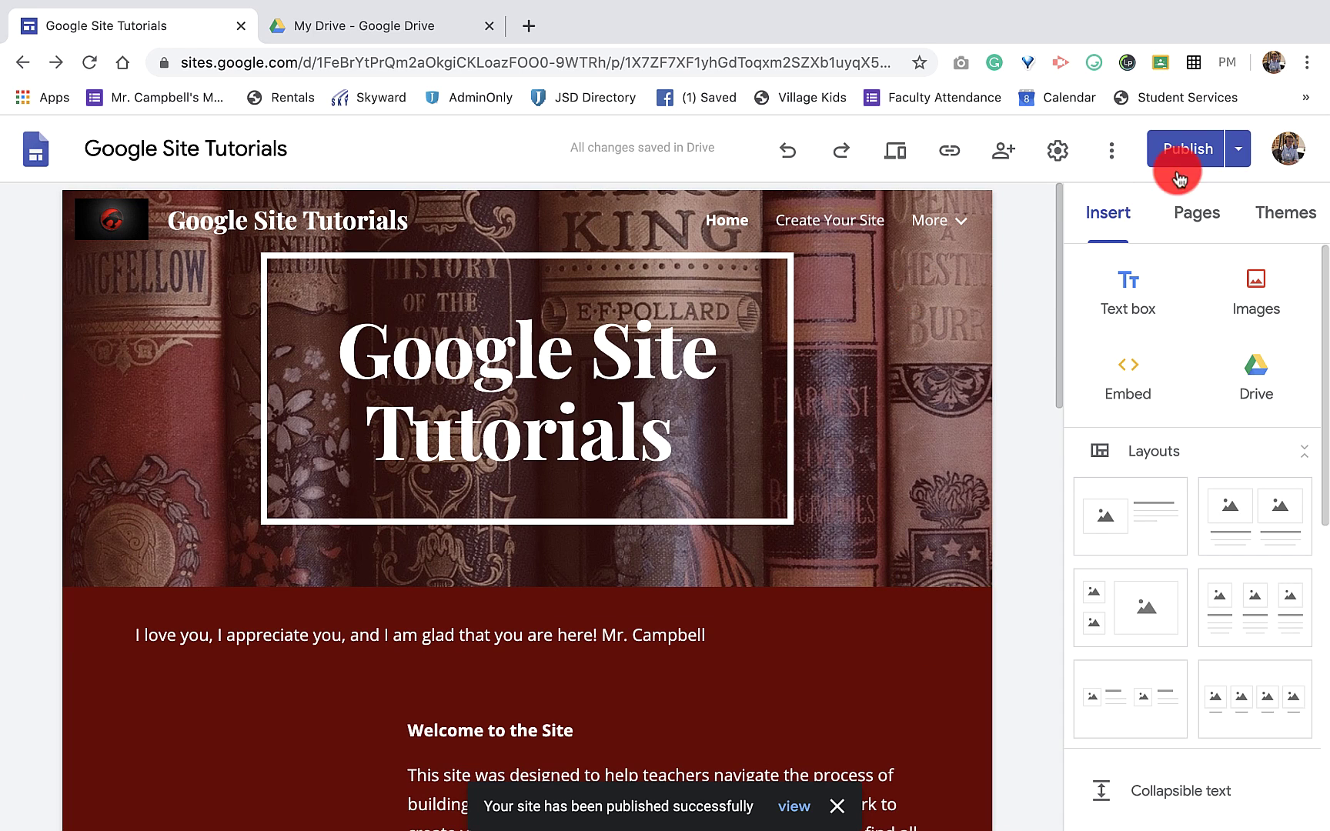
{"action": "left_click", "coordinate": [1239, 150]}
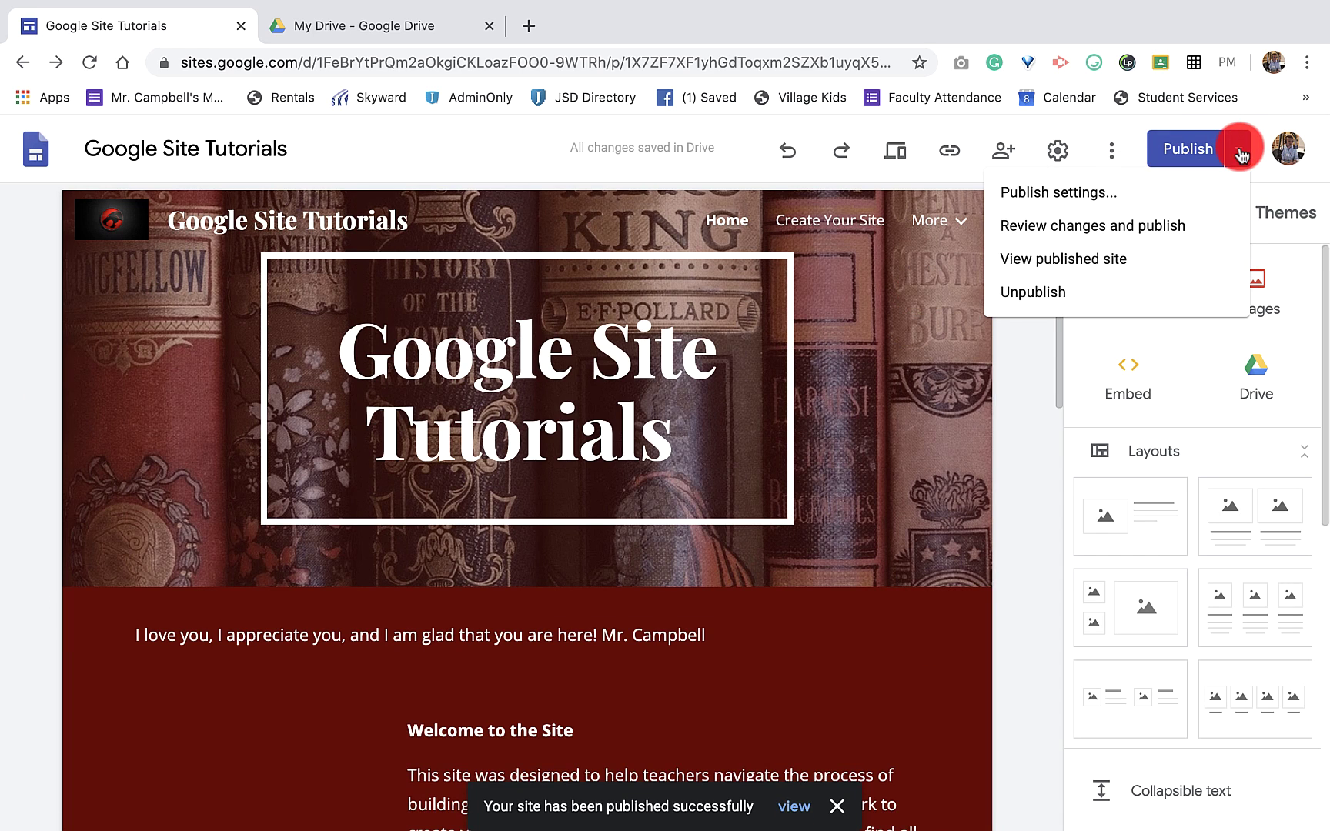
Step: View the published site in a new tab and select its web address
{"action": "left_click", "coordinate": [1038, 261]}
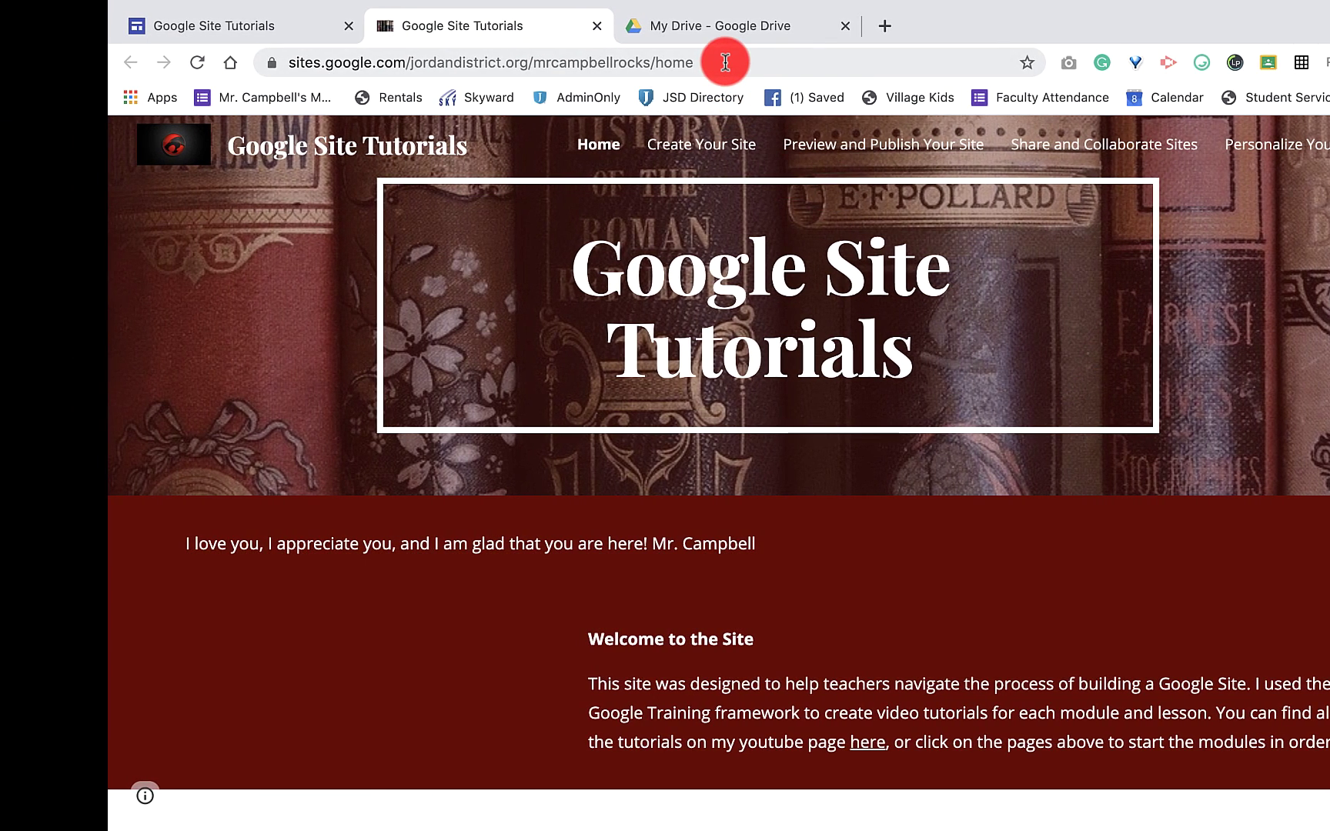
{"action": "left_click_drag", "start_coordinate": [715, 62], "coordinate": [285, 62]}
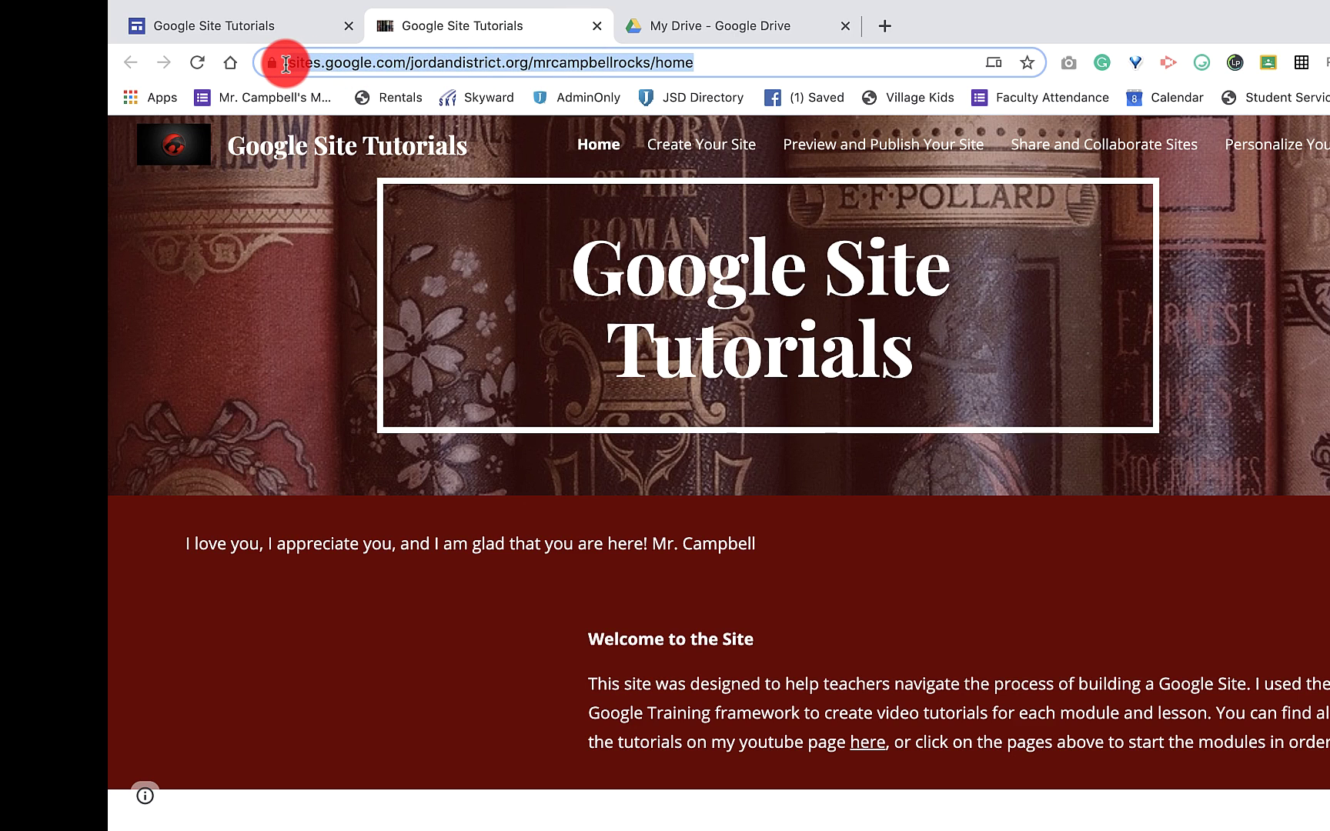
{"action": "left_click_drag", "start_coordinate": [285, 63], "coordinate": [674, 62]}
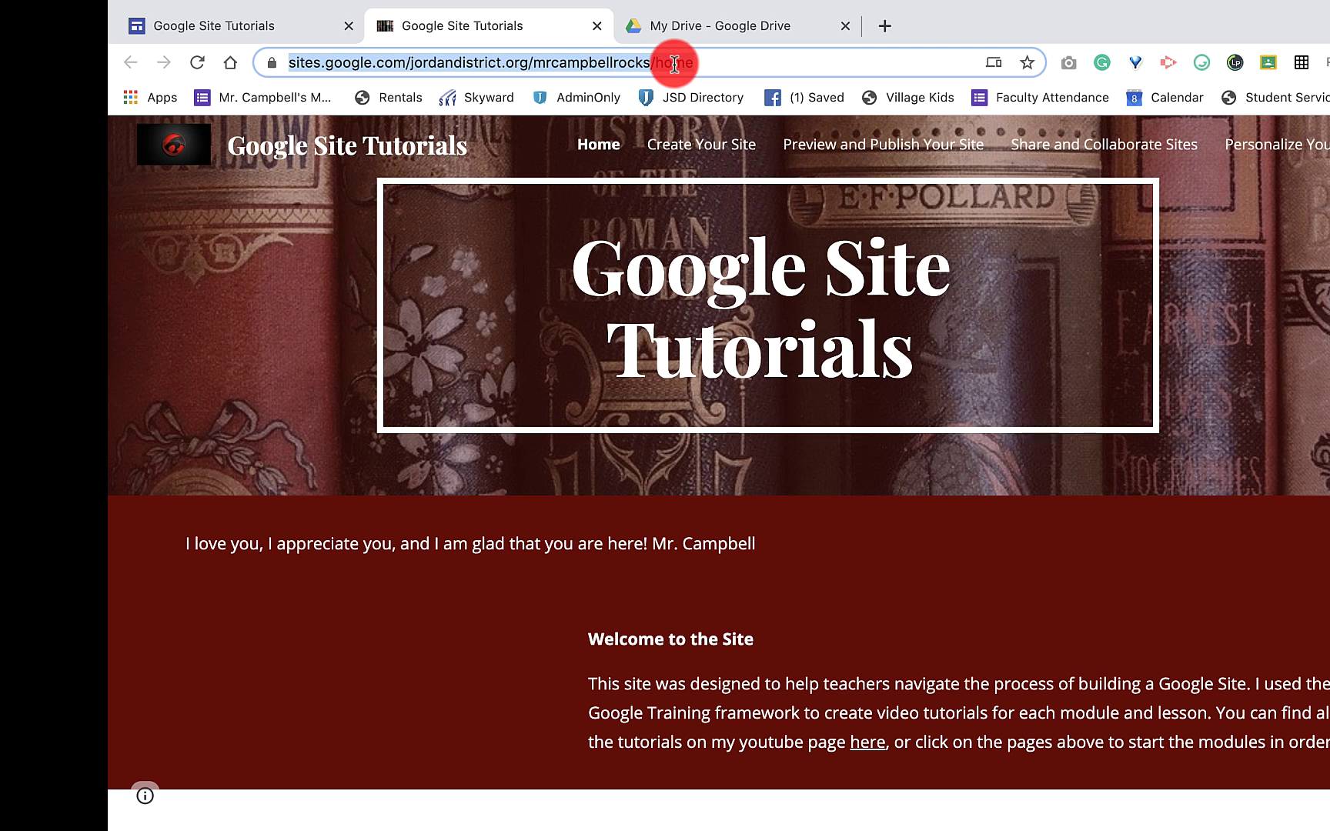
Step: Browse the live site's Create Your Site page, then return to the editor tab
{"action": "left_click", "coordinate": [714, 141]}
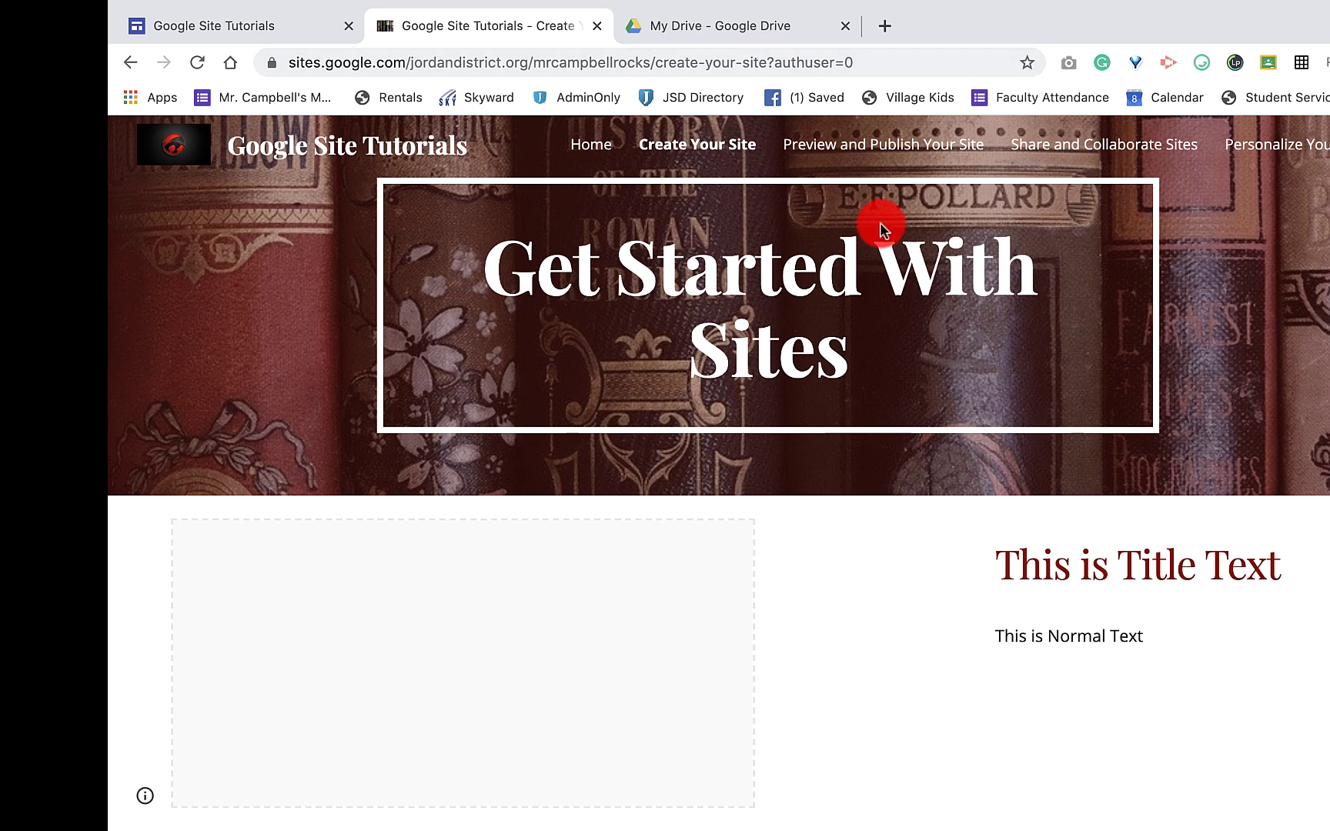
{"action": "scroll", "coordinate": [938, 585], "scroll_direction": "down", "scroll_amount": 3}
{"action": "scroll", "coordinate": [942, 585], "scroll_direction": "up", "scroll_amount": 3}
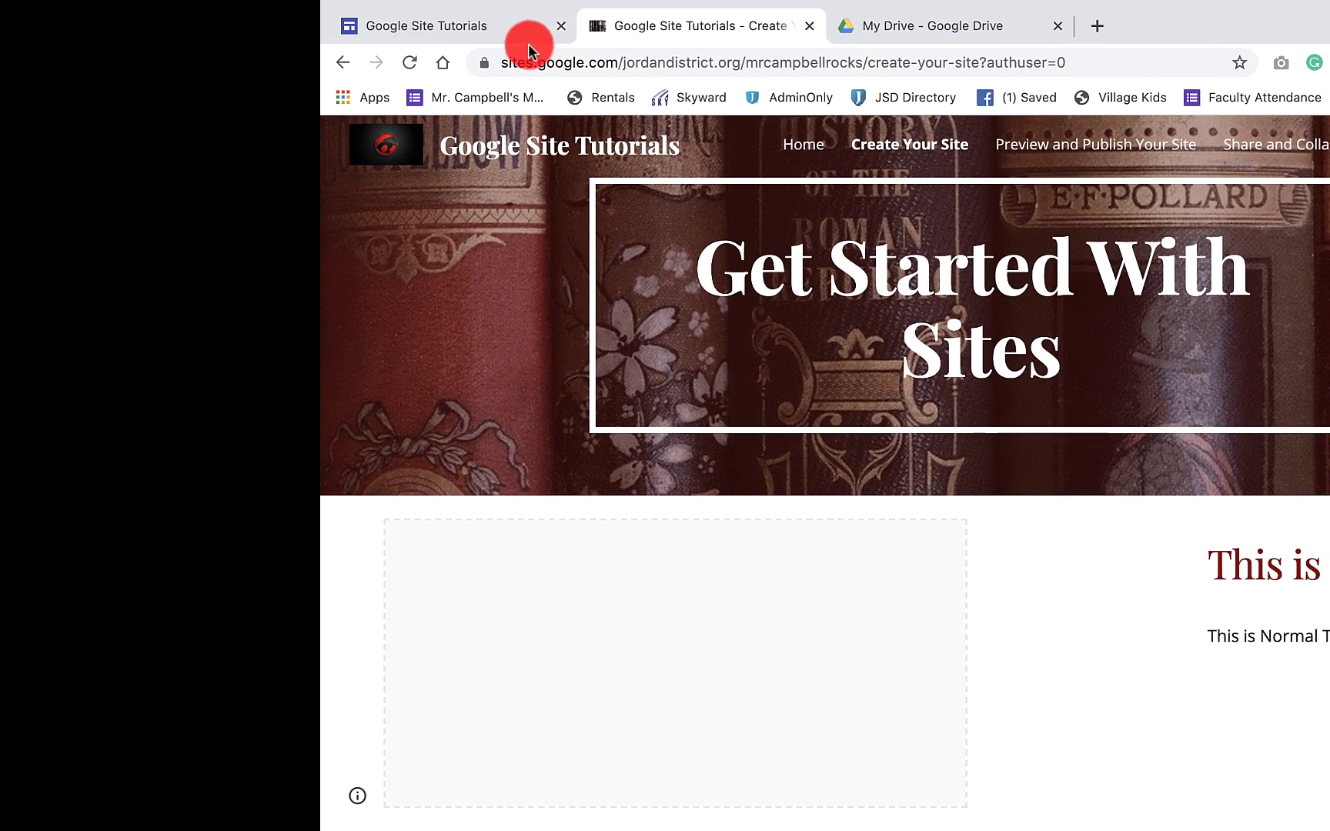
{"action": "left_click", "coordinate": [499, 23]}
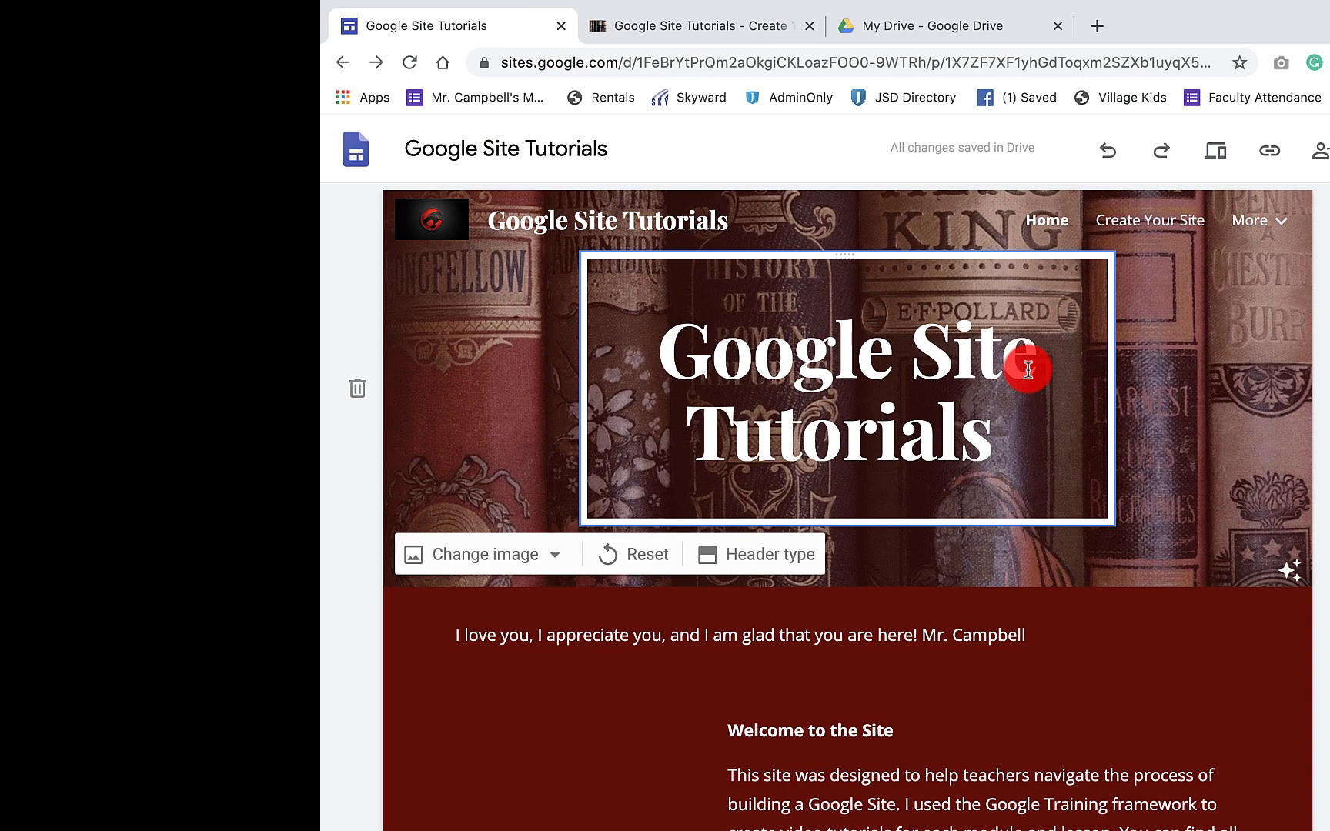